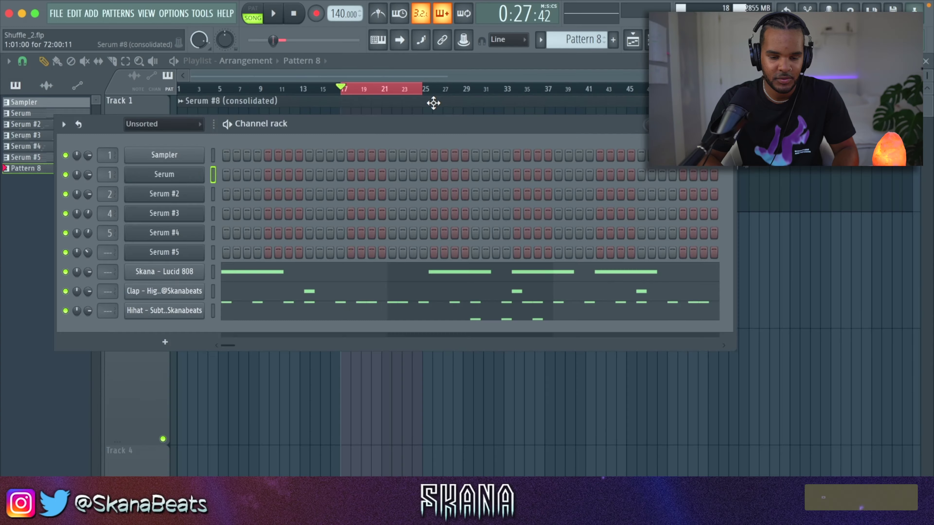
Extend the four-bar Skana - Lucid 808 bassline into bars 5 to 8, repeating A5 and continuing on C6 from bar 7.
{"action": "double_click", "coordinate": [431, 100]}
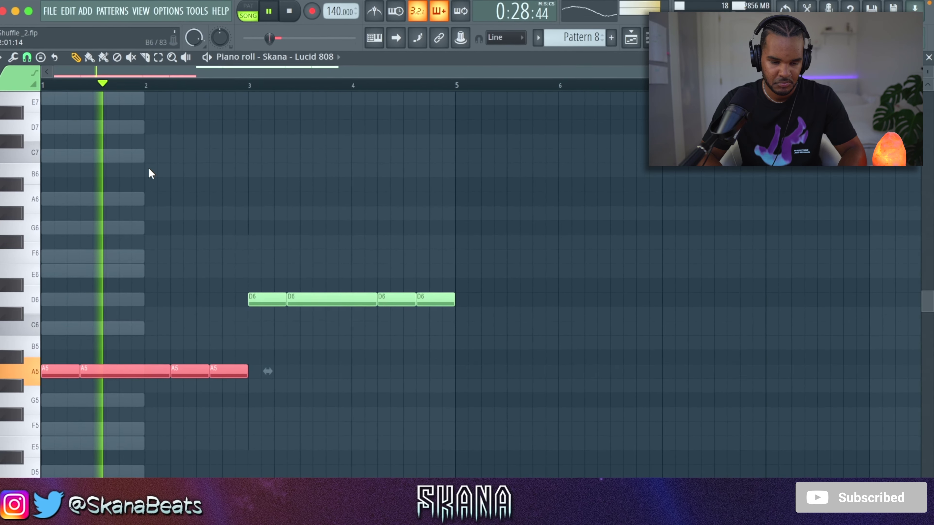
{"action": "left_click_drag", "start_coordinate": [215, 223], "coordinate": [444, 310]}
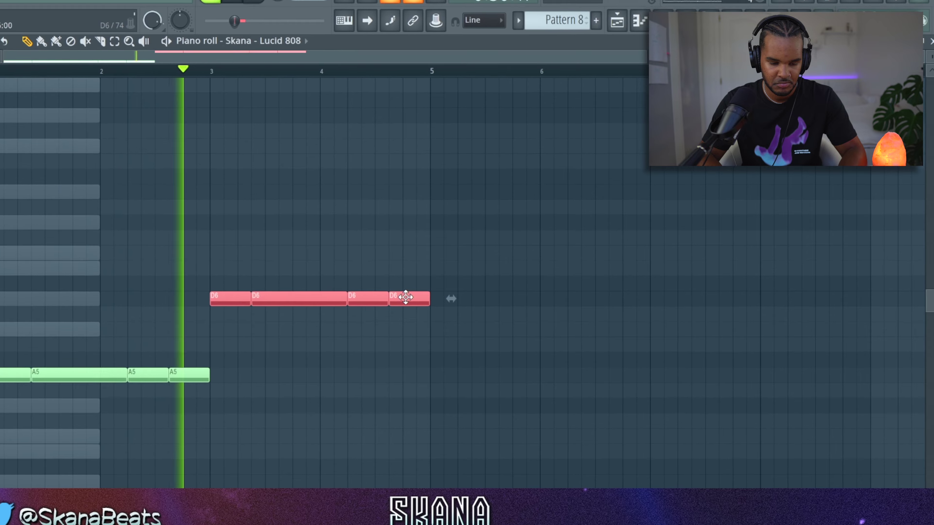
{"action": "left_click_drag", "start_coordinate": [406, 297], "coordinate": [306, 298]}
{"action": "left_click", "coordinate": [307, 346]}
{"action": "key", "text": "ctrl+b"}
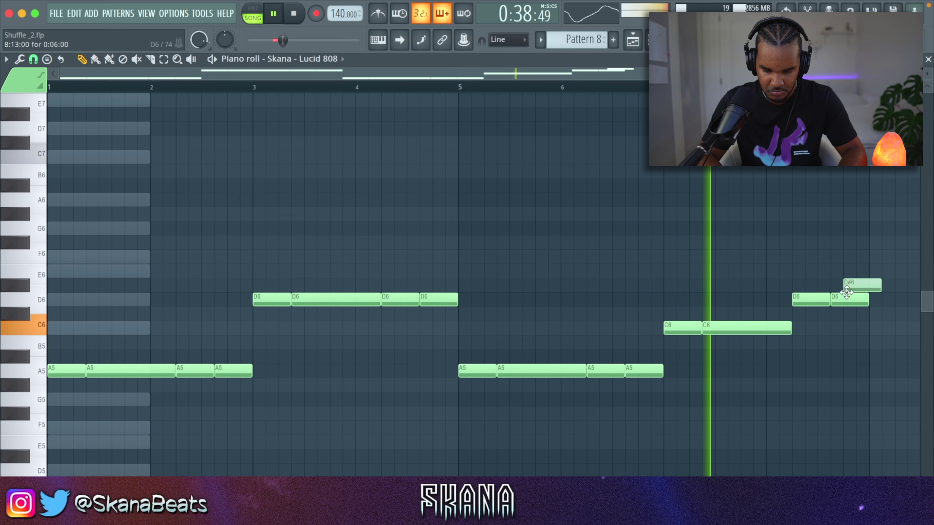
Move the closing 808 notes in bar 8 down to G5 and chop the short middle note into a fast roll.
{"action": "left_click_drag", "start_coordinate": [846, 310], "coordinate": [843, 376]}
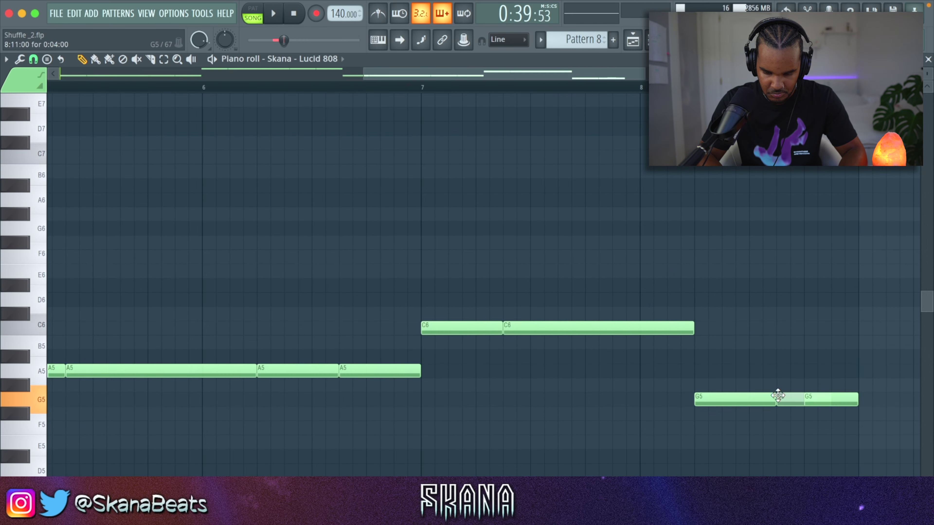
{"action": "key", "text": "alt+u"}
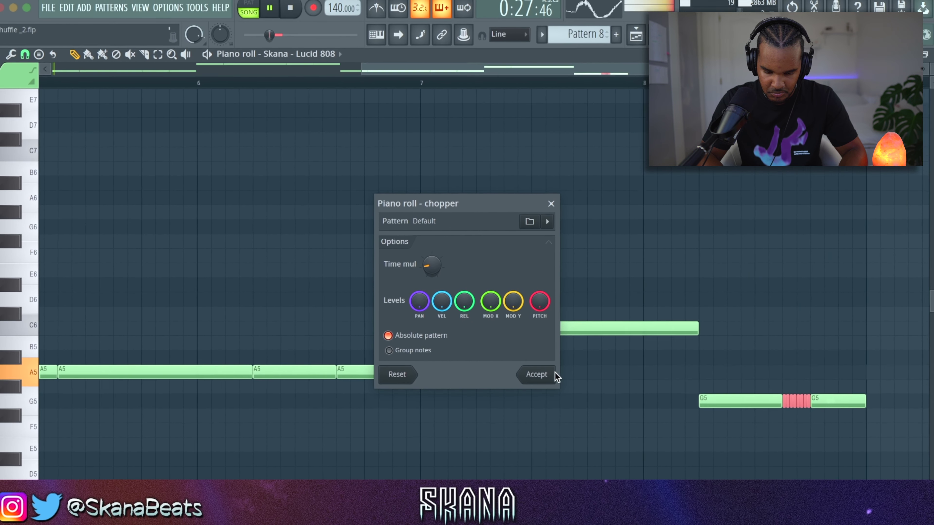
{"action": "left_click", "coordinate": [552, 388]}
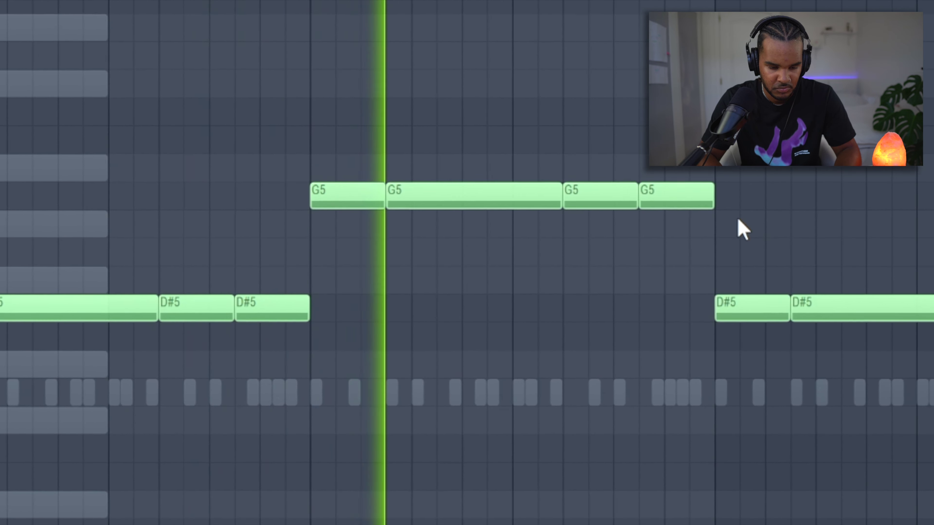
Raise the group of four G5 808 notes by one semitone to G#5 and clear the note selection.
{"action": "left_click_drag", "start_coordinate": [776, 219], "coordinate": [367, 178]}
{"action": "key", "text": "shift+Up"}
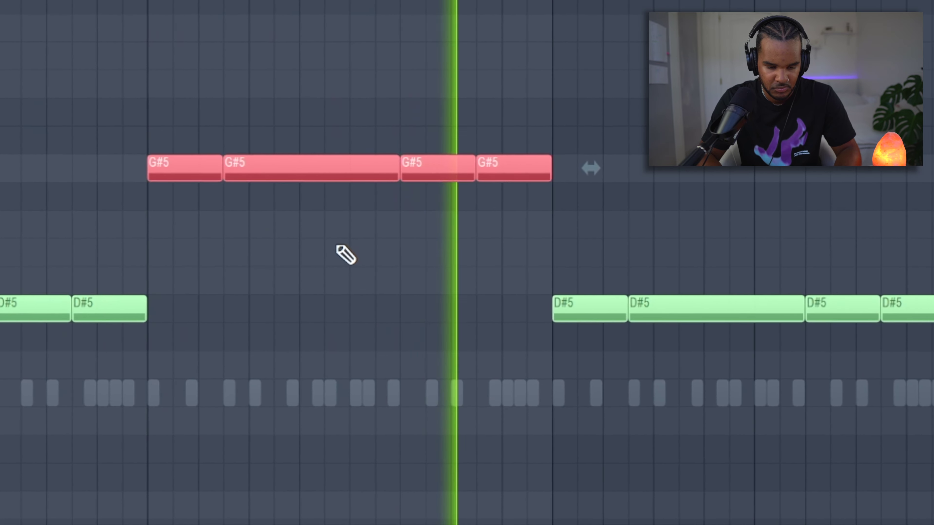
{"action": "key", "text": "ctrl+d"}
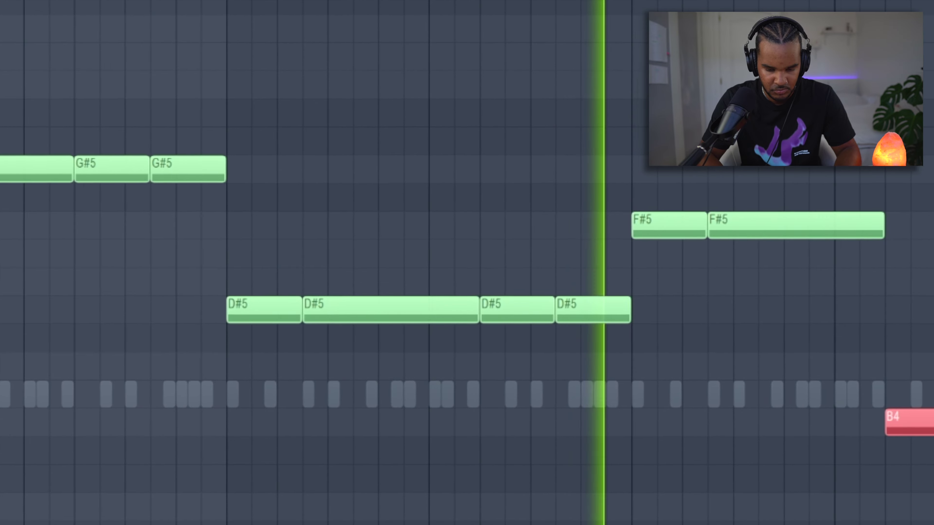
{"action": "key", "text": "ctrl+d"}
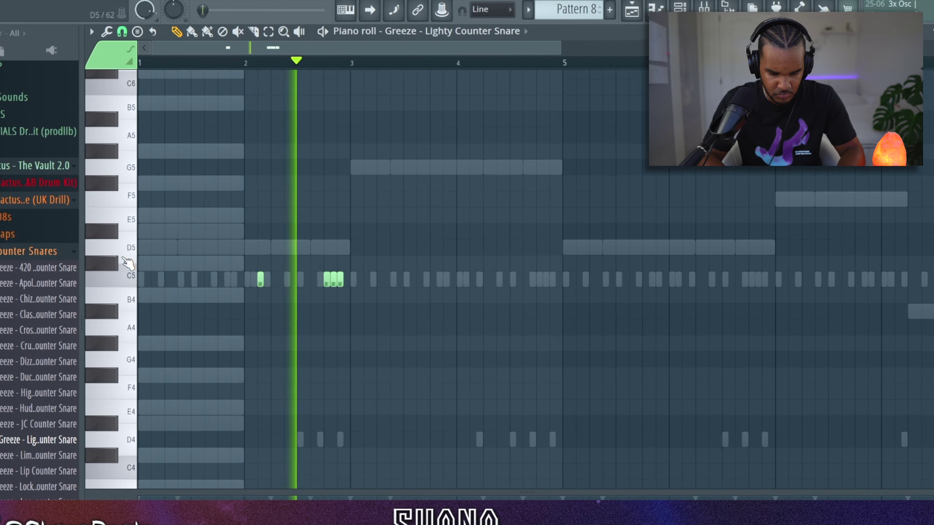
Duplicate the two-bar counter snare pattern into bars 3 and 4, and fill out its closing C5 run to four consecutive hits.
{"action": "scroll", "coordinate": [531, 237], "scroll_direction": "down", "scroll_amount": 1}
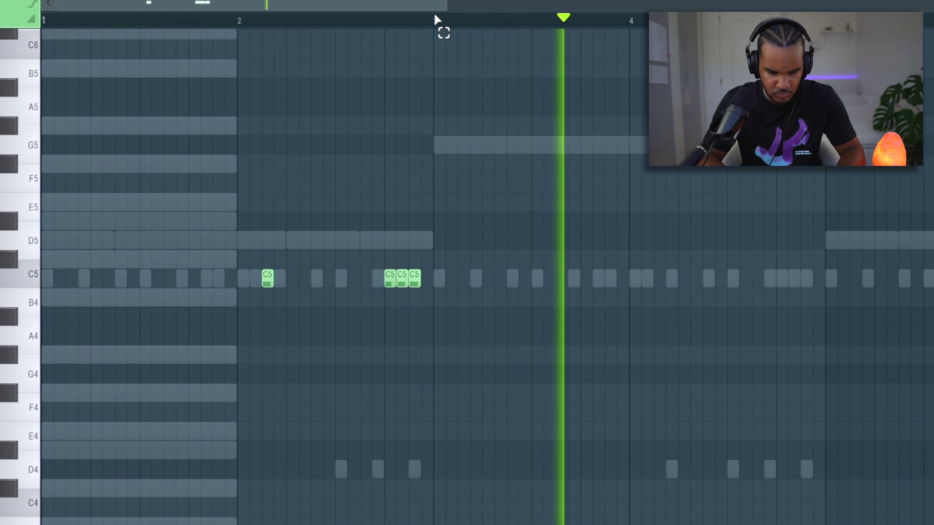
{"action": "left_click_drag", "start_coordinate": [450, 44], "coordinate": [121, 137]}
{"action": "left_click", "coordinate": [161, 42], "text": "ctrl"}
{"action": "left_click_drag", "start_coordinate": [411, 1], "coordinate": [59, 1]}
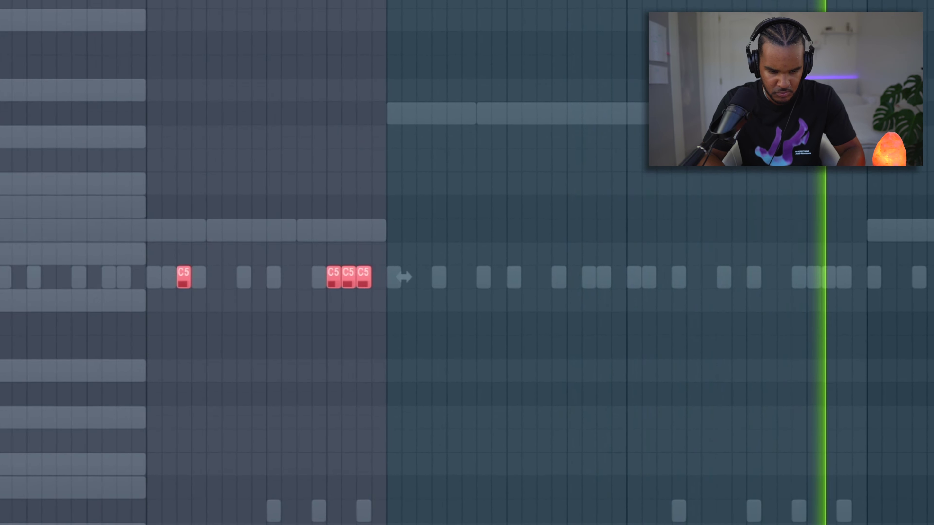
{"action": "key", "text": "ctrl+b"}
{"action": "left_click", "coordinate": [110, 1], "text": "ctrl"}
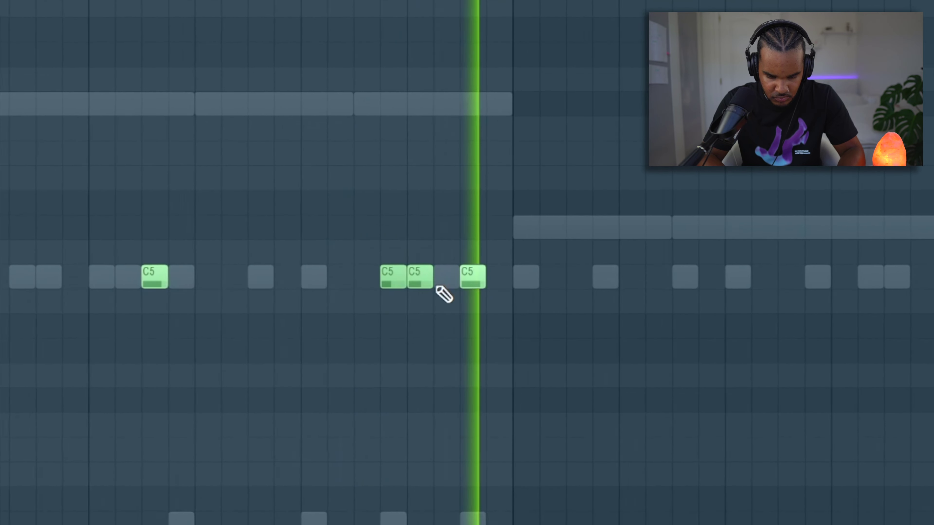
{"action": "left_click", "coordinate": [452, 280]}
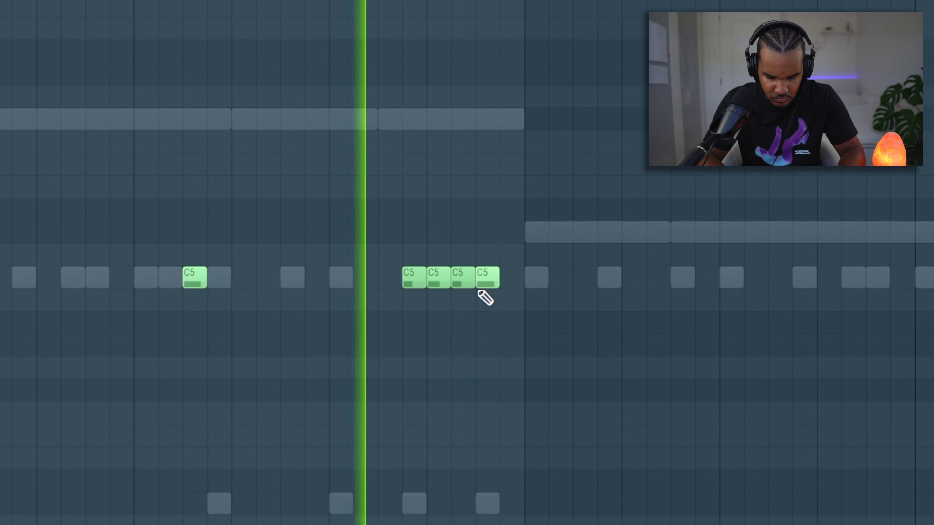
Duplicate the four-bar counter snare pattern into the following four bars and clear the selection.
{"action": "scroll", "coordinate": [496, 264], "scroll_direction": "down", "scroll_amount": 5}
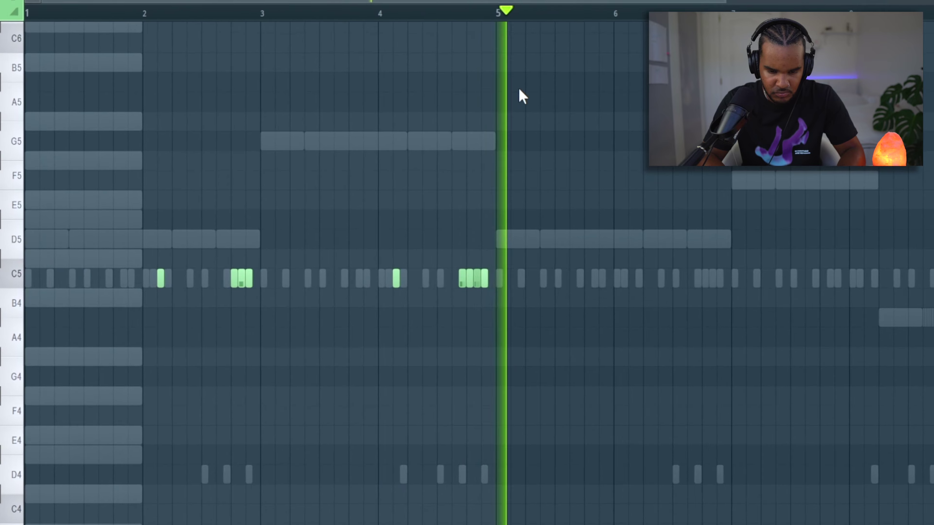
{"action": "left_click_drag", "start_coordinate": [510, 25], "coordinate": [68, 121]}
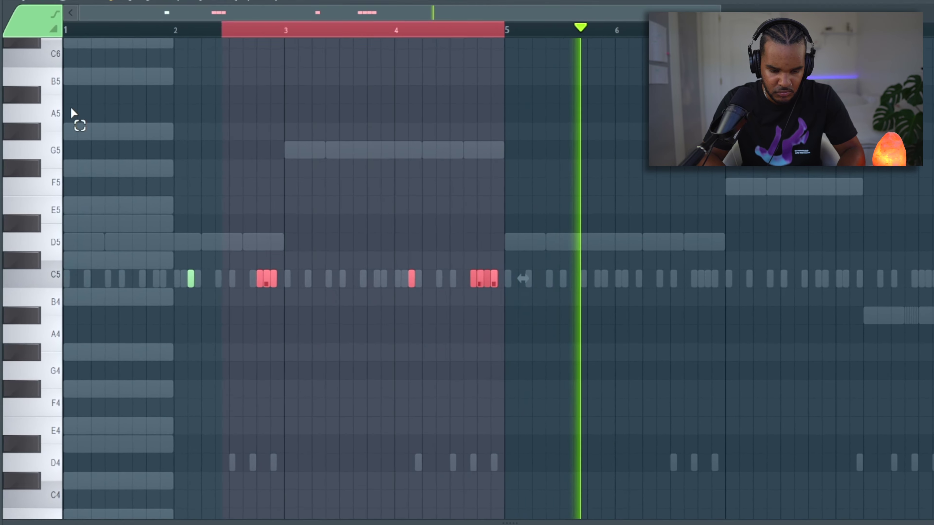
{"action": "key", "text": "ctrl+b"}
{"action": "key", "text": "ctrl+d"}
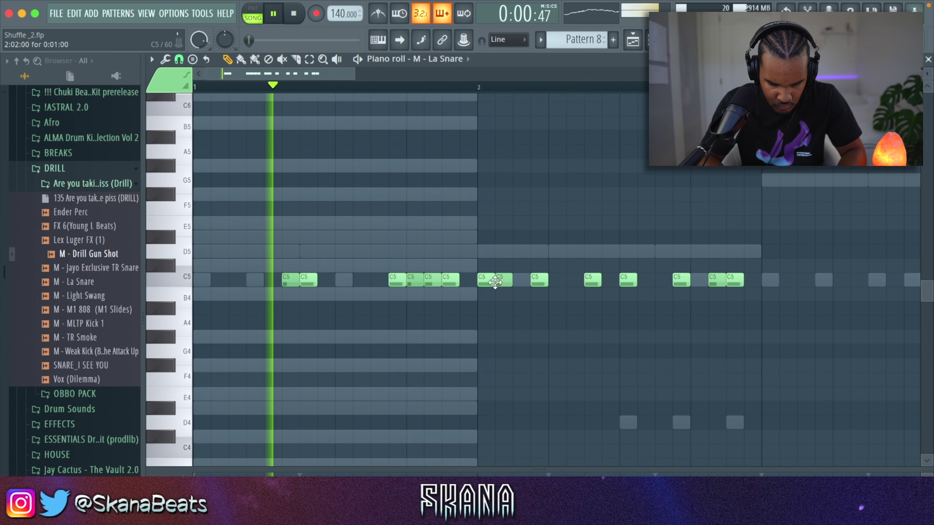
Replace the M - La Snare hits opening bar 2 with a single C5 hit, and remove one of the paired hits in bar 3.
{"action": "left_click_drag", "start_coordinate": [475, 274], "coordinate": [558, 282]}
{"action": "key", "text": "Delete"}
{"action": "left_click", "coordinate": [521, 280]}
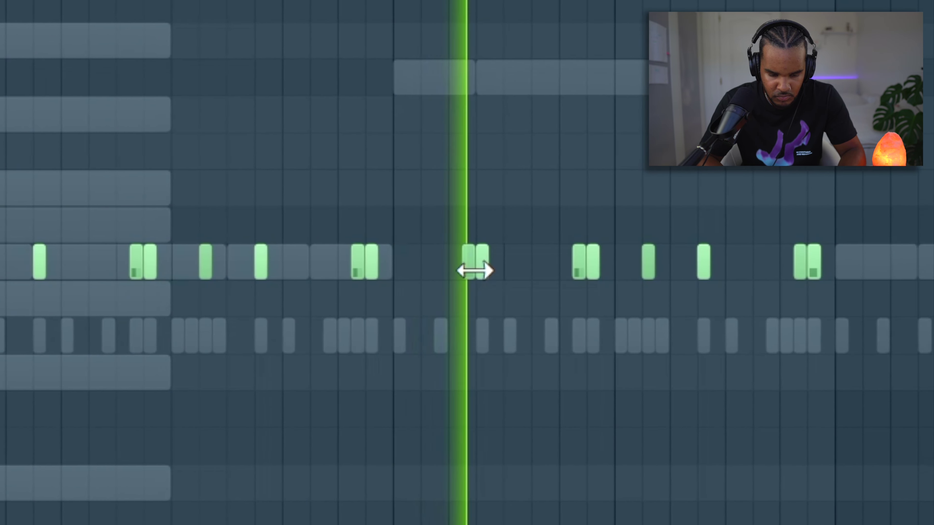
{"action": "right_click", "coordinate": [522, 262]}
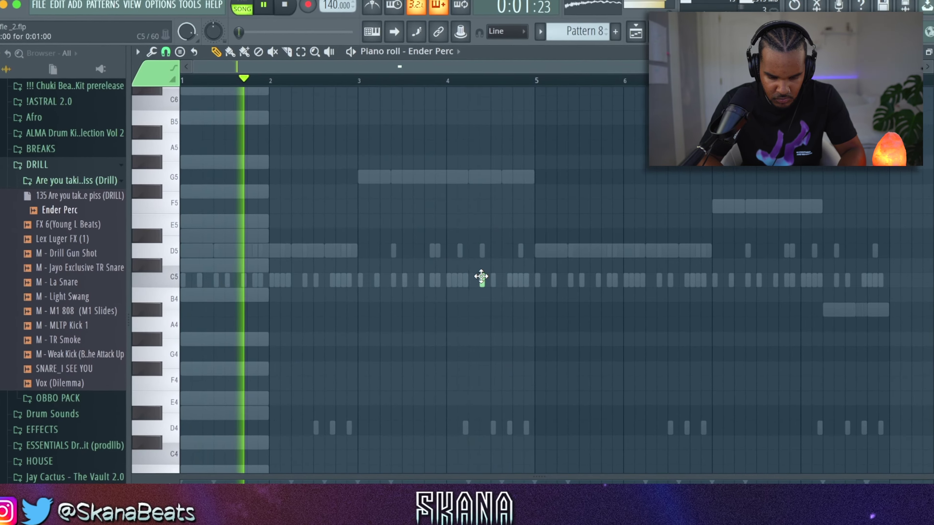
Place a C5 Ender Perc hit in bar 4 and duplicate the four-bar pattern into bars 5 to 8.
{"action": "left_click", "coordinate": [479, 281]}
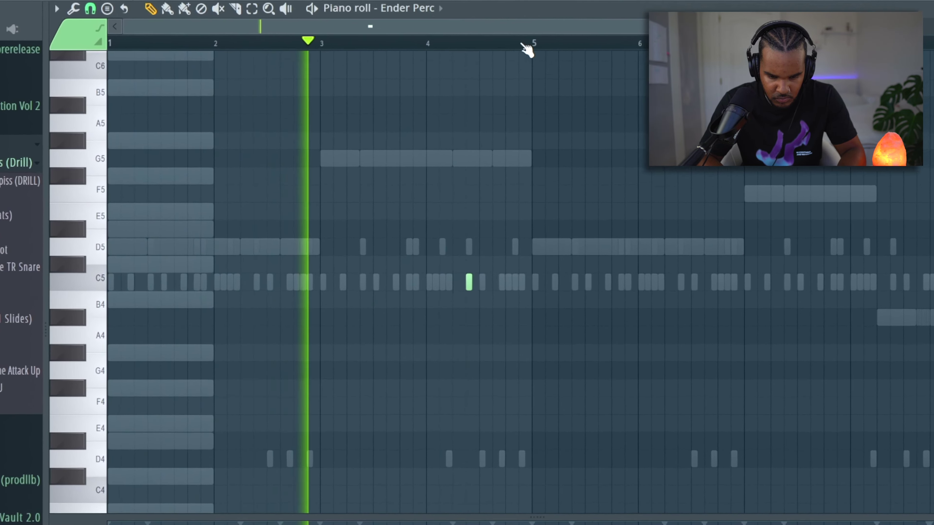
{"action": "left_click_drag", "start_coordinate": [529, 54], "coordinate": [99, 78]}
{"action": "key", "text": "ctrl+b"}
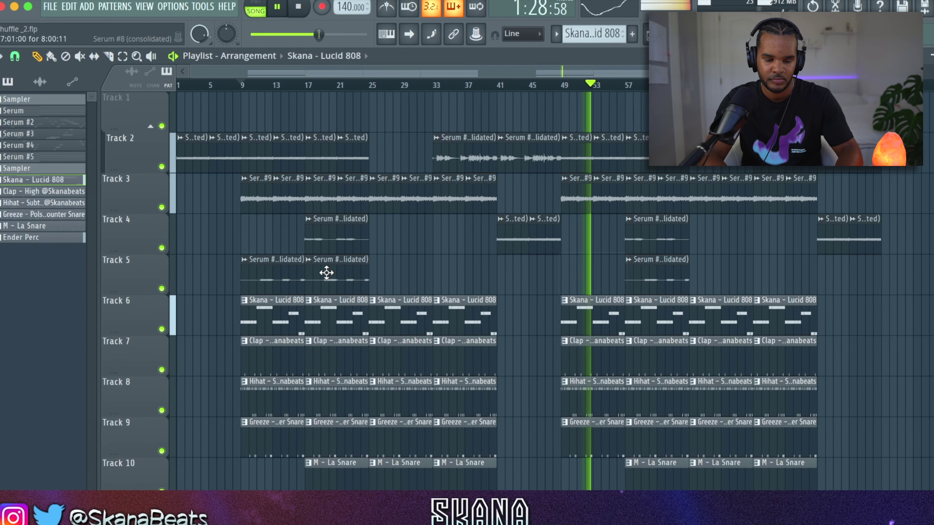
Remove the first Serum audio clip, starting at bar 9, from Track 5 of the playlist.
{"action": "right_click", "coordinate": [290, 277]}
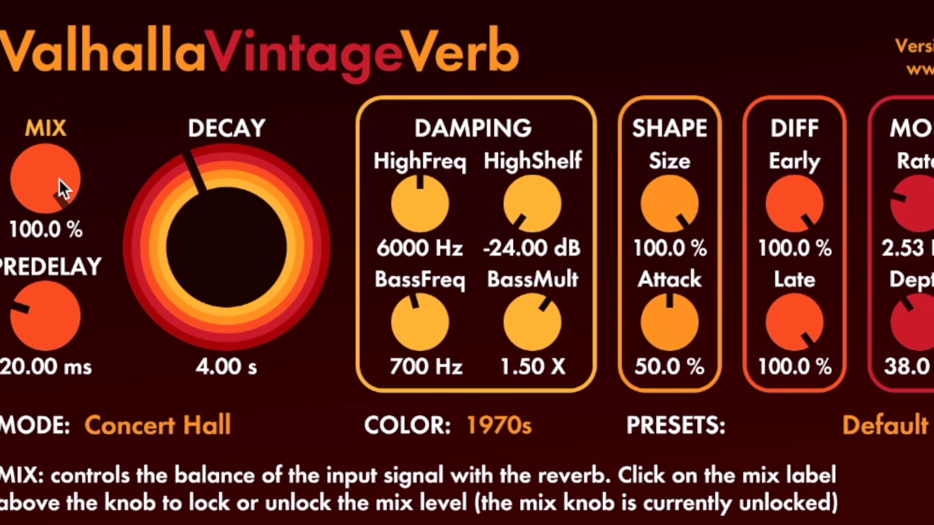
Lower the ValhallaVintageVerb mix on the transition sound's mixer insert and close the mixer.
{"action": "left_click_drag", "start_coordinate": [69, 173], "coordinate": [64, 344]}
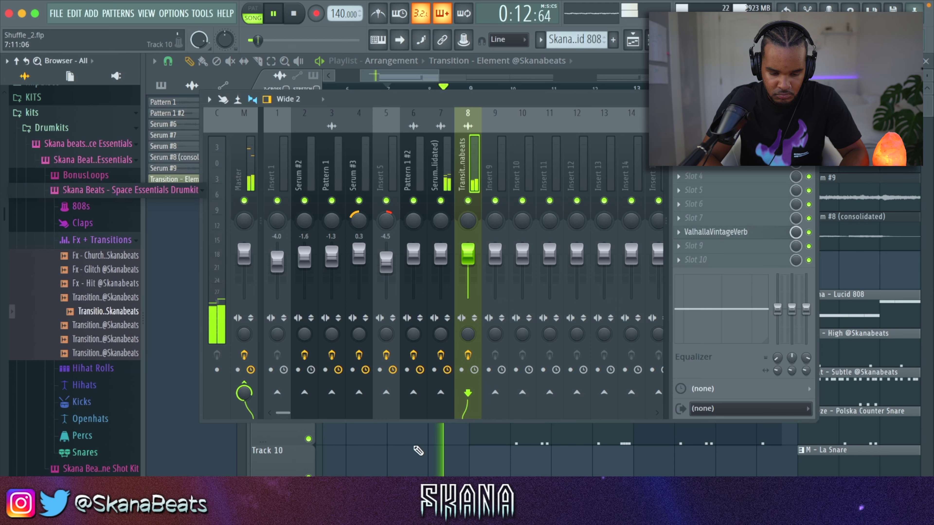
{"action": "key", "text": "F9"}
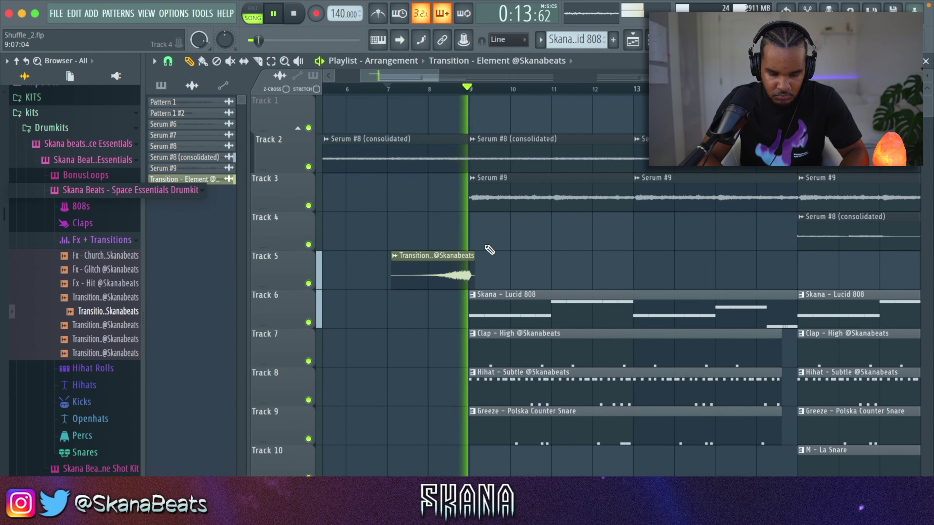
{"action": "double_click", "coordinate": [460, 271]}
{"action": "left_click", "coordinate": [625, 207]}
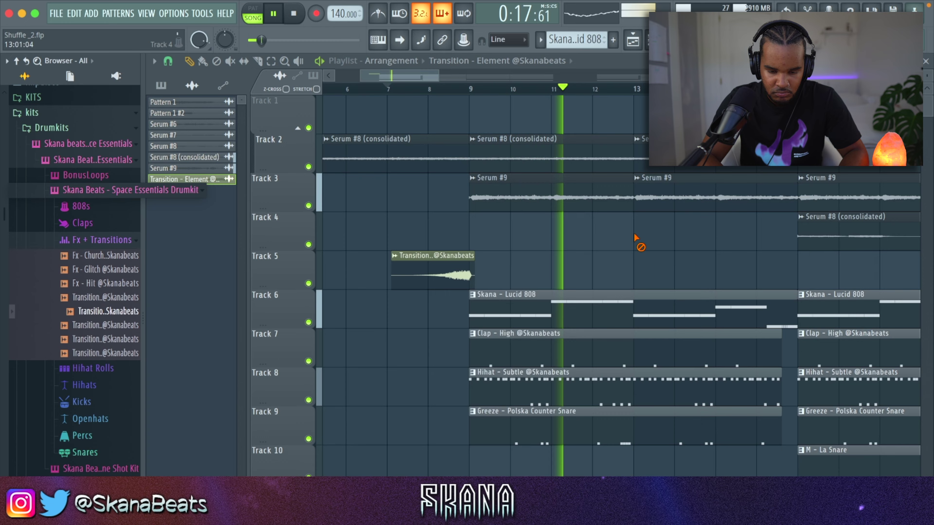
{"action": "right_click", "coordinate": [633, 234], "text": "ctrl"}
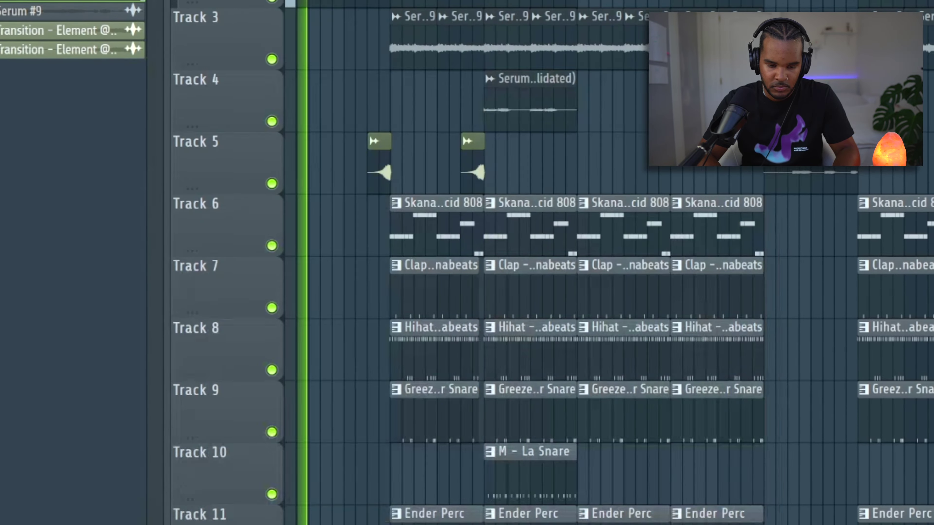
Check the settings of the first Transition - Element clip on Track 5, and open the settings of the second Transition - Element clip.
{"action": "double_click", "coordinate": [451, 30]}
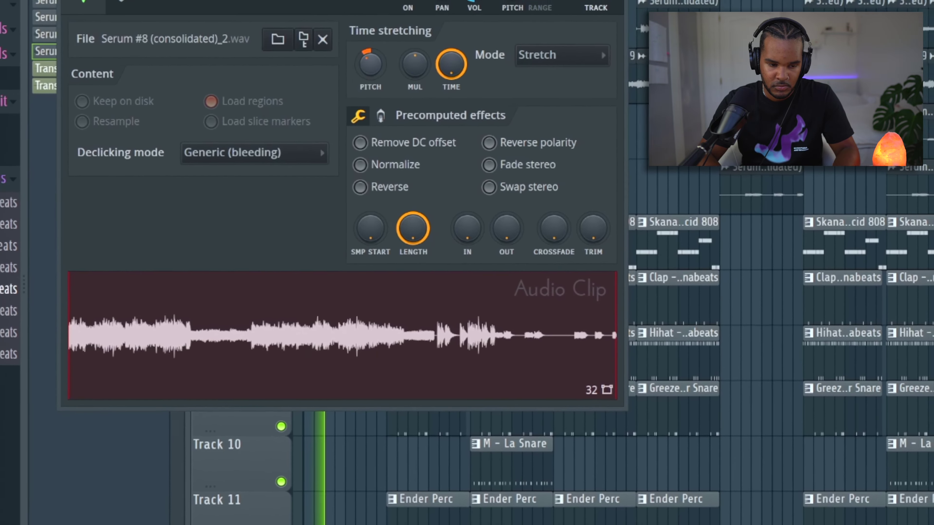
{"action": "key", "text": "Escape"}
{"action": "left_click", "coordinate": [379, 182]}
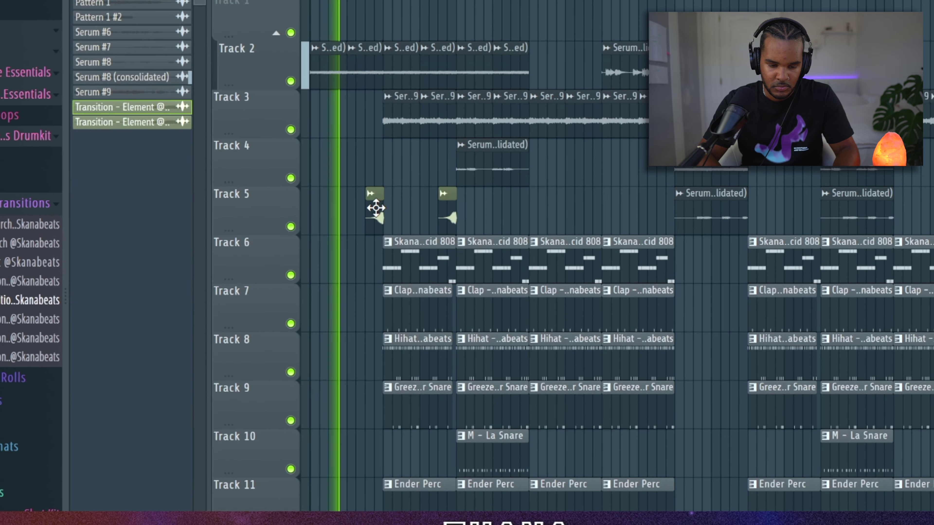
{"action": "double_click", "coordinate": [376, 208]}
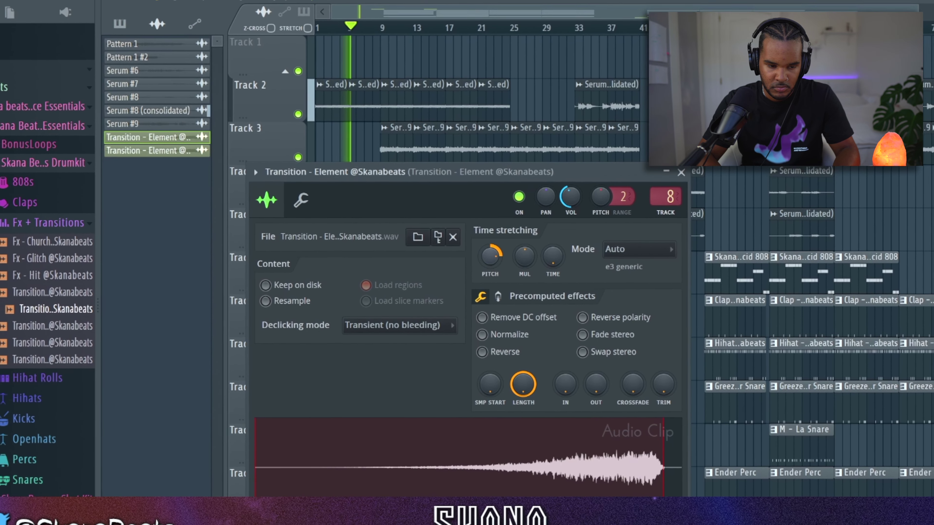
{"action": "key", "text": "Escape"}
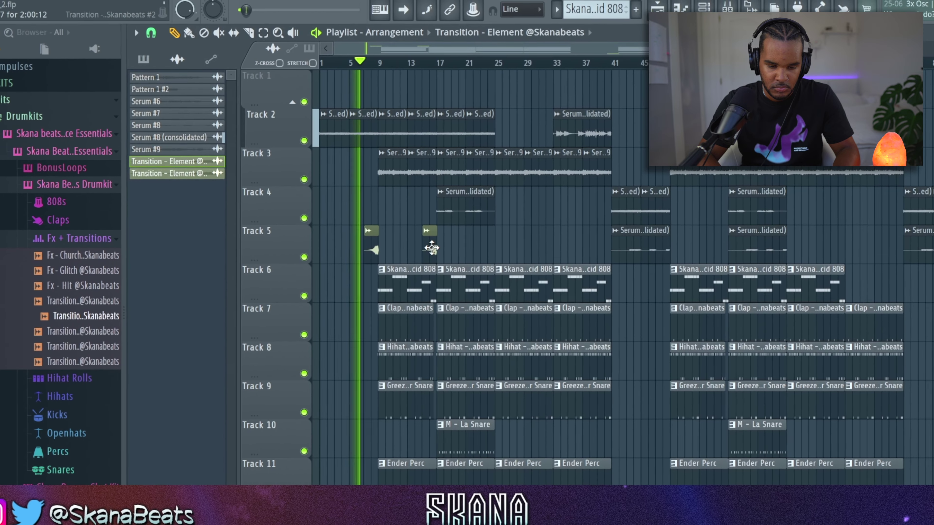
{"action": "double_click", "coordinate": [432, 248]}
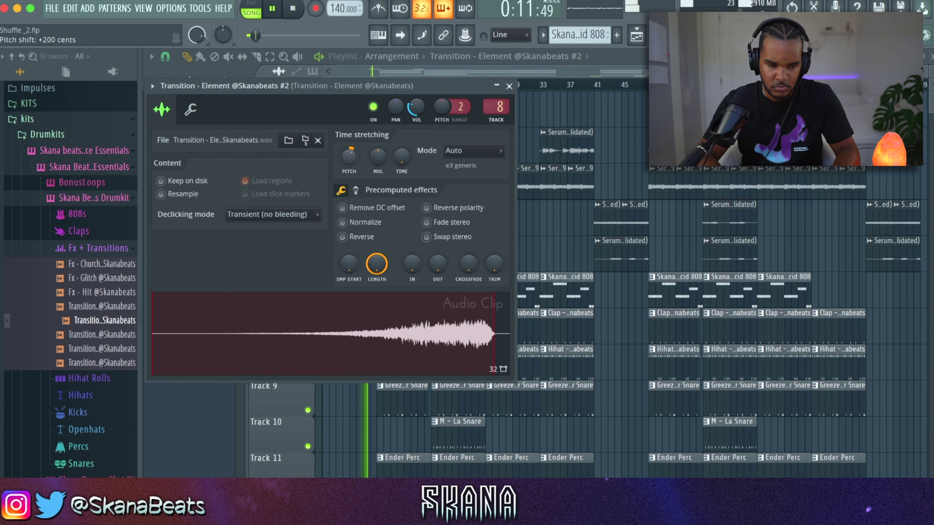